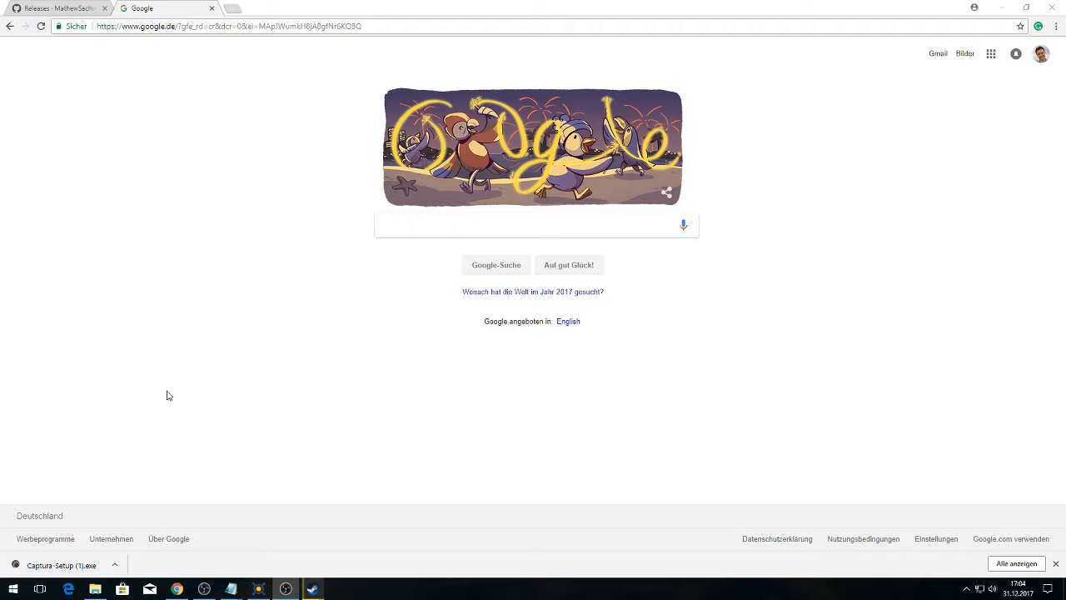
# Search Google for "captura" and open the MathewSachin/Captura repository on GitHub from the results.
pyautogui.click(498, 221)
pyautogui.write('capt')
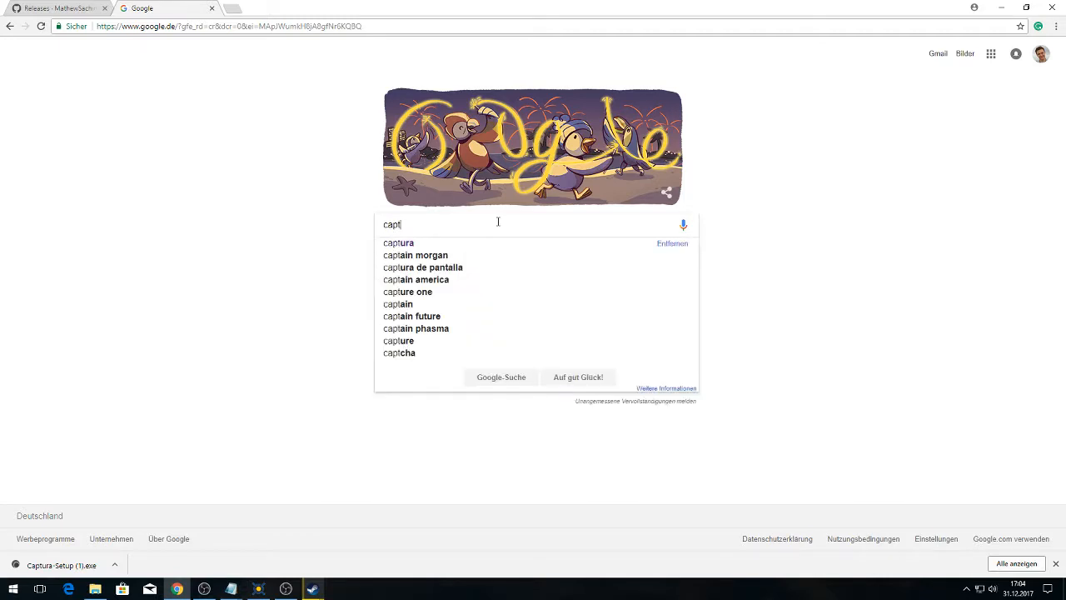
pyautogui.write('ura')
pyautogui.press('Return')
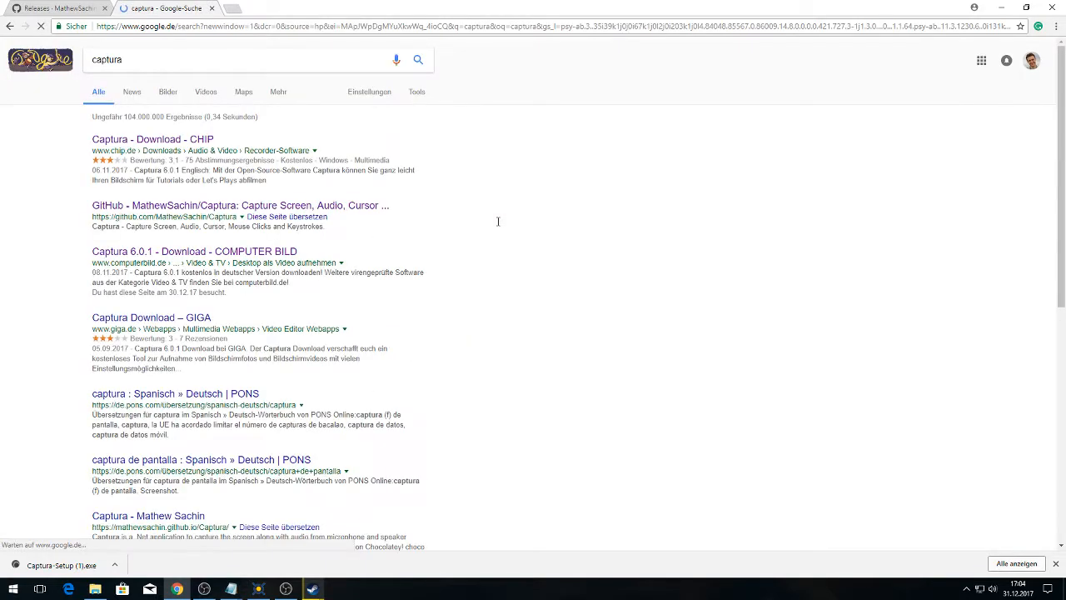
pyautogui.click(188, 215)
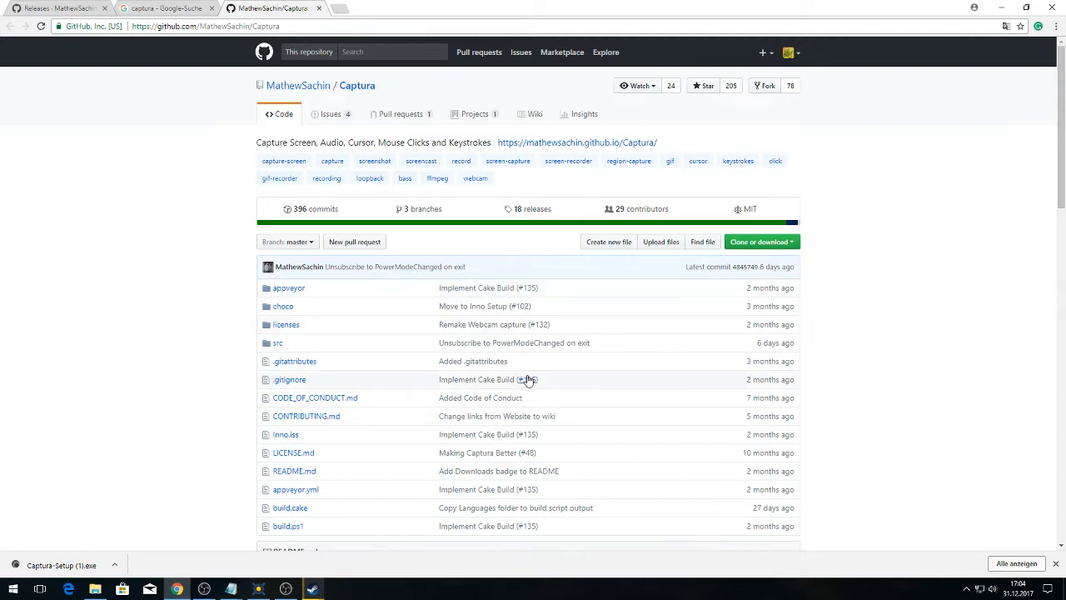
# Open the repository's releases and download Captura-Setup.exe of Captura v6.0.1.
pyautogui.scroll(-2, 526, 380)
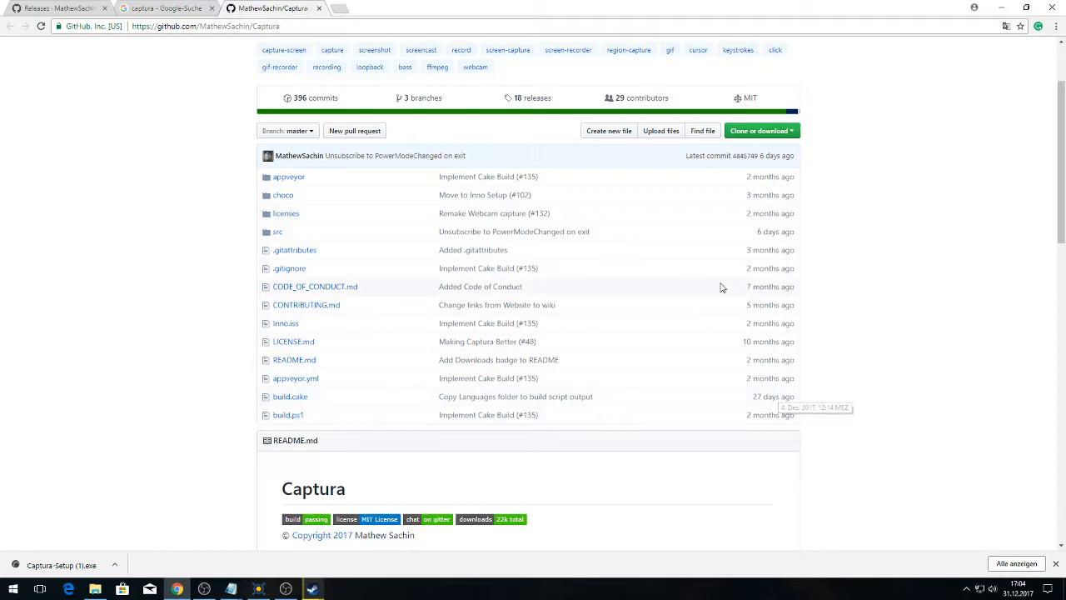
pyautogui.scroll(2, 721, 286)
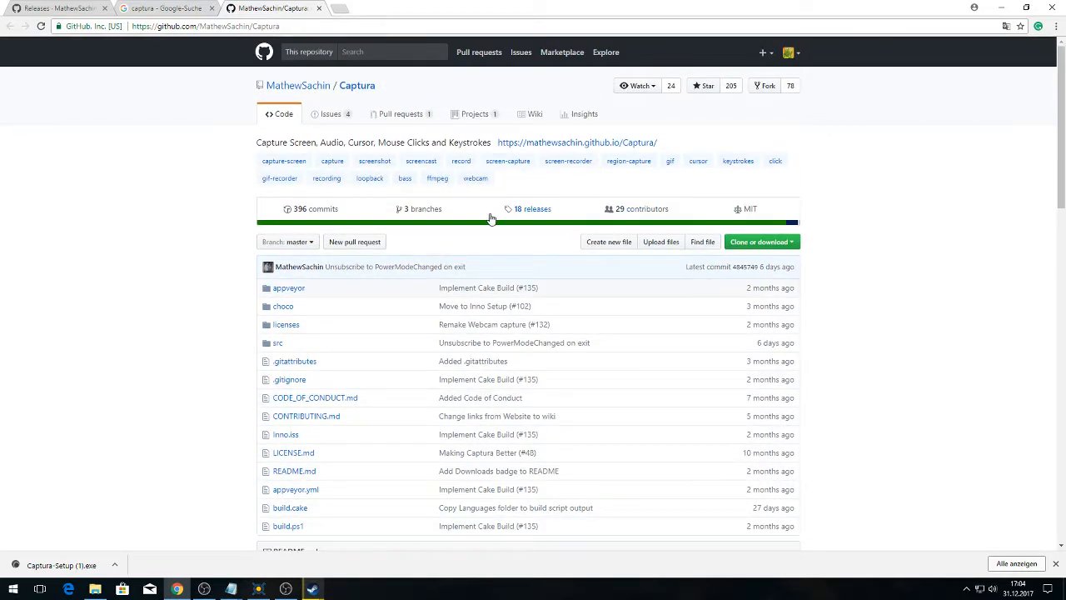
pyautogui.click(533, 210)
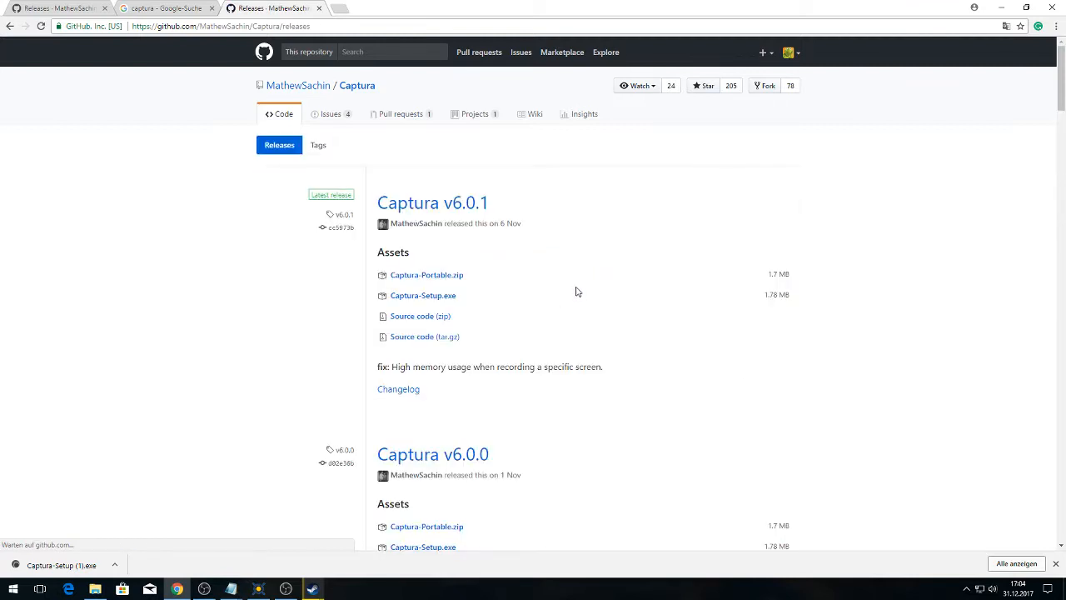
pyautogui.click(440, 296)
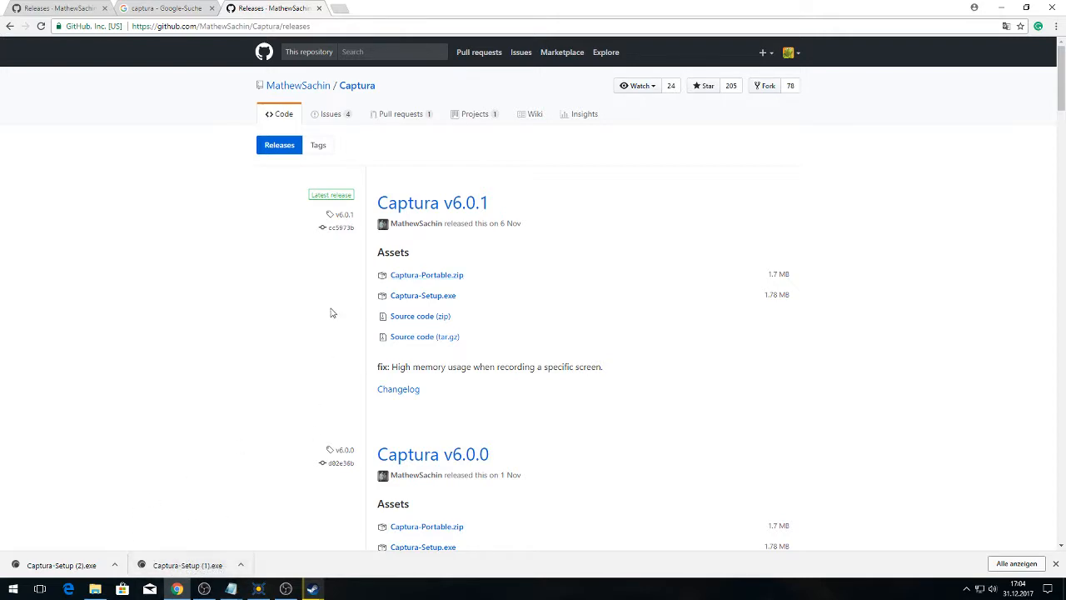
# Run the downloaded setup in Deutsch, install Captura into C:\Program Files (x86)\Captura, and launch it on finishing.
pyautogui.click(207, 559)
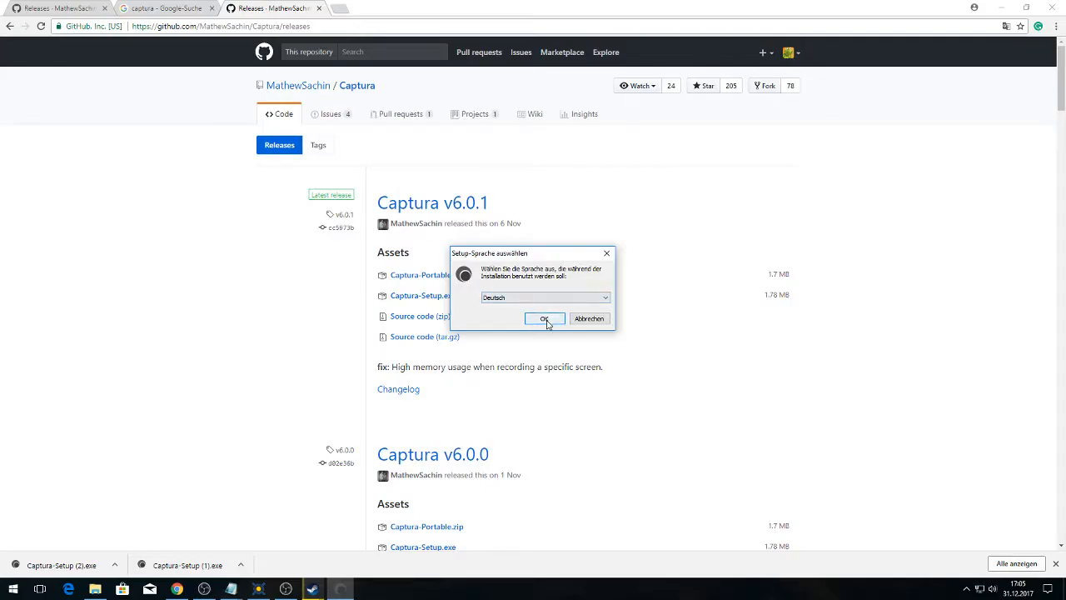
pyautogui.click(546, 321)
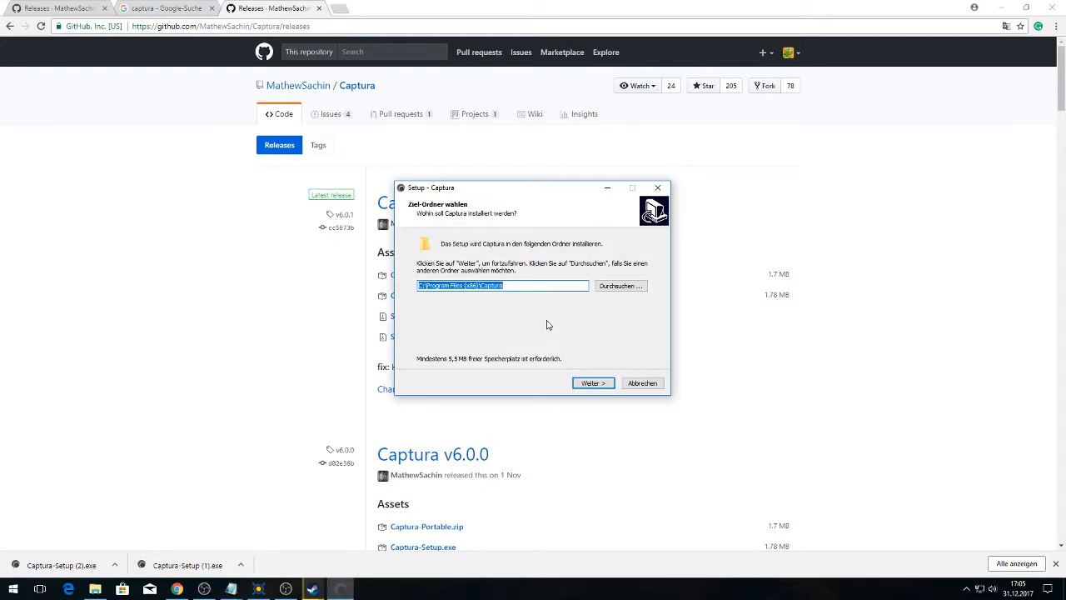
pyautogui.click(592, 383)
pyautogui.click(592, 383)
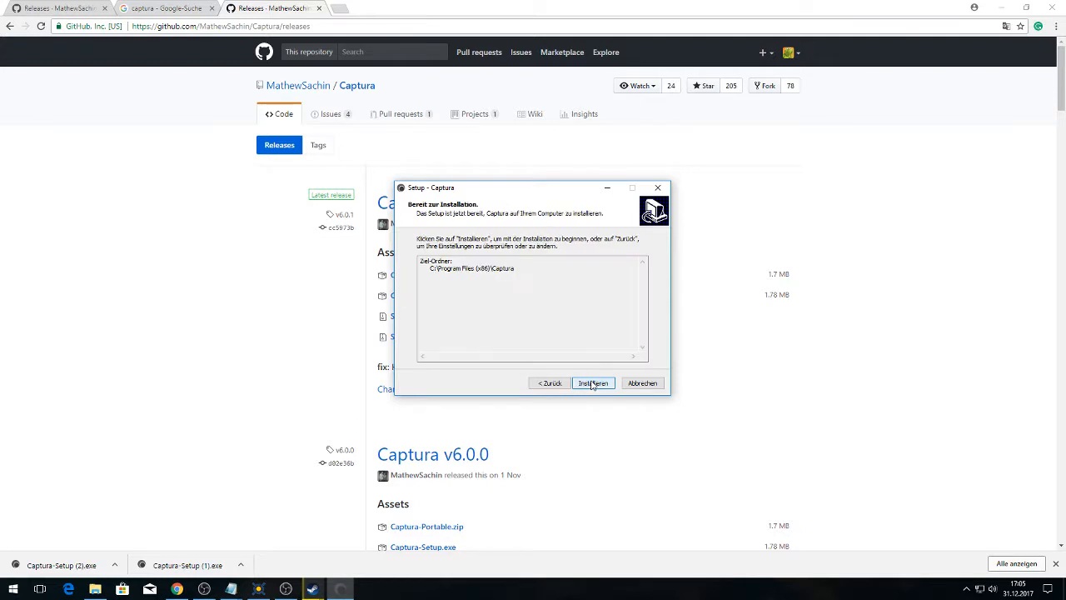
pyautogui.click(594, 383)
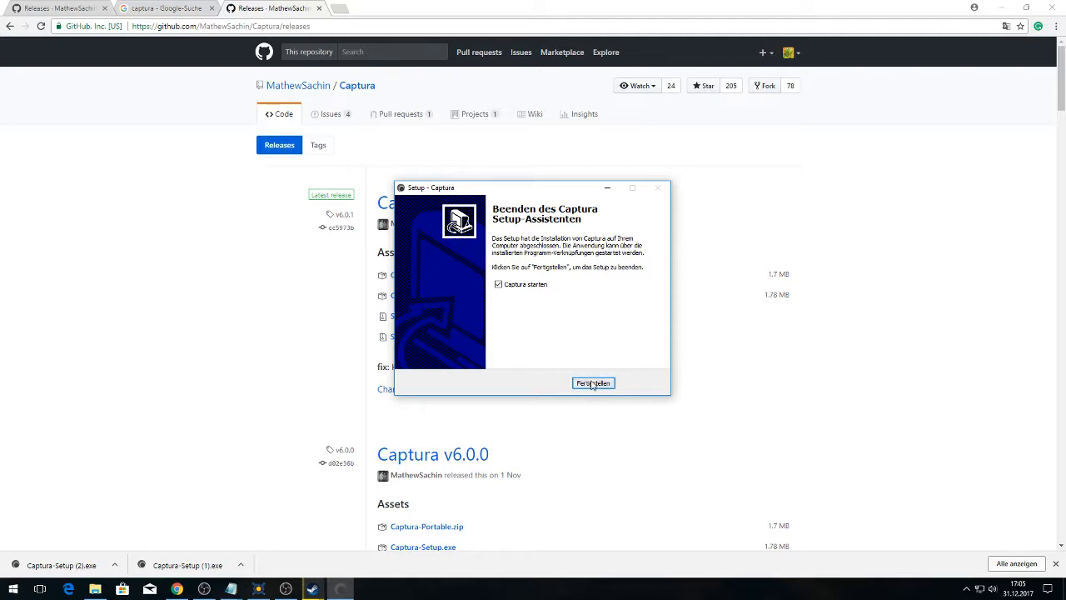
pyautogui.click(593, 384)
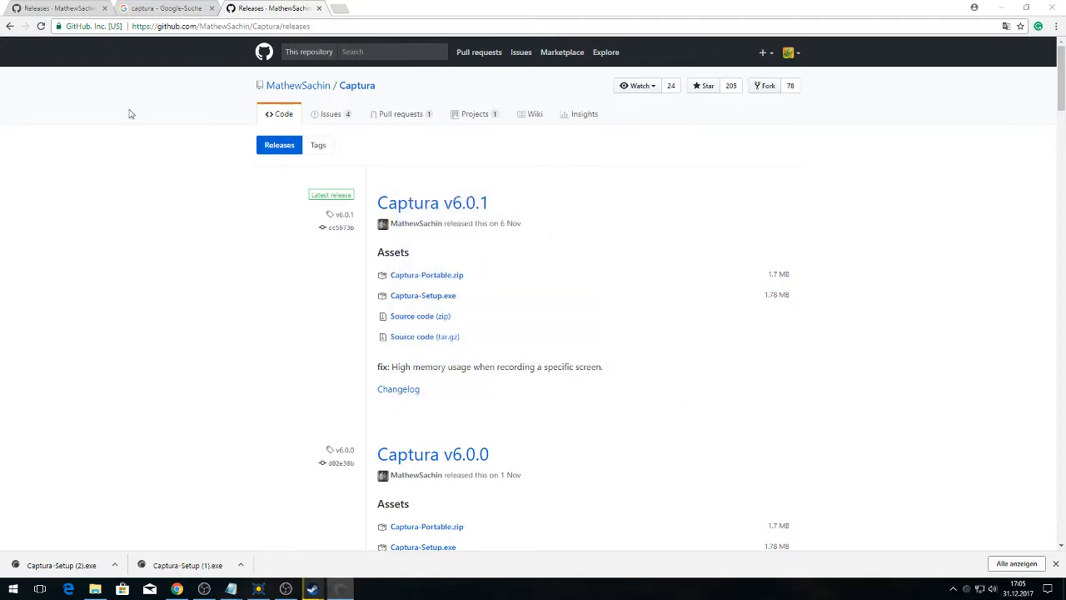
pyautogui.moveTo(625, 195); pyautogui.dragTo(586, 129)
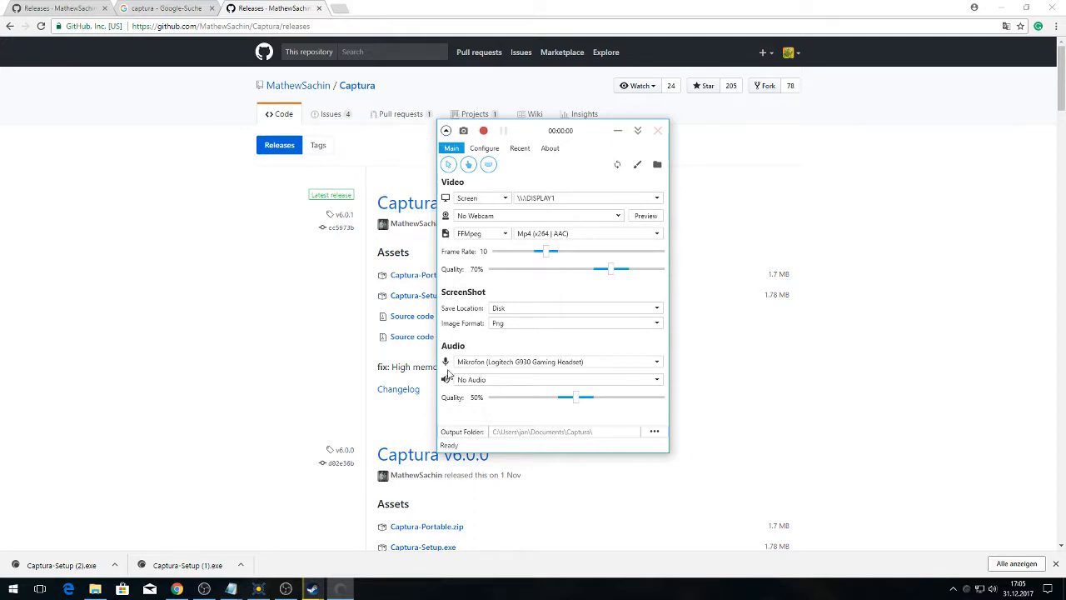
# Look through Captura's About, Recent, Configure and Main pages to get an overview of its settings.
pyautogui.click(551, 149)
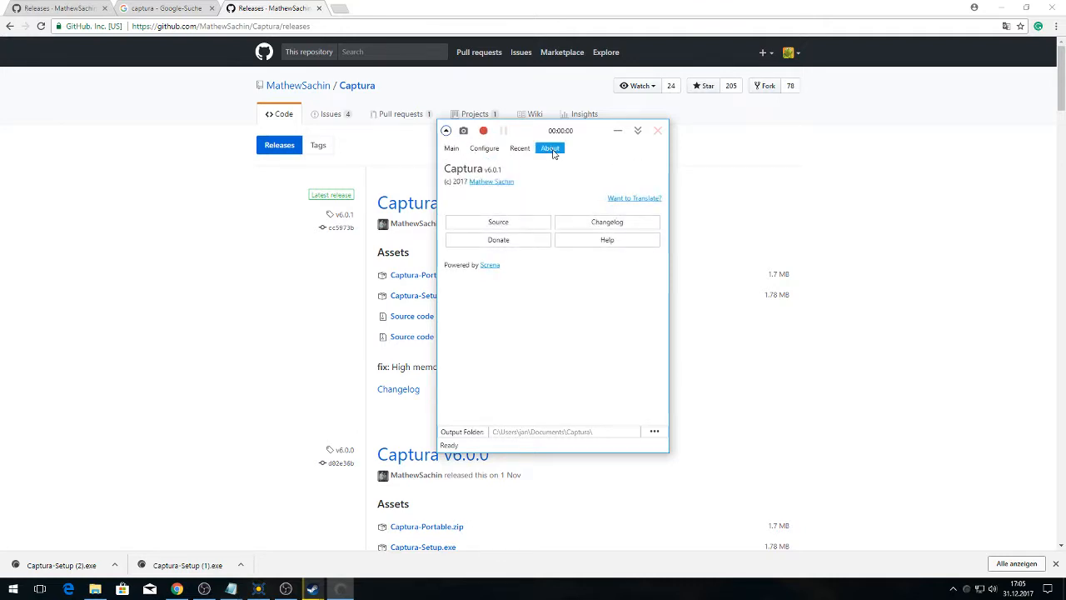
pyautogui.click(519, 149)
pyautogui.click(483, 148)
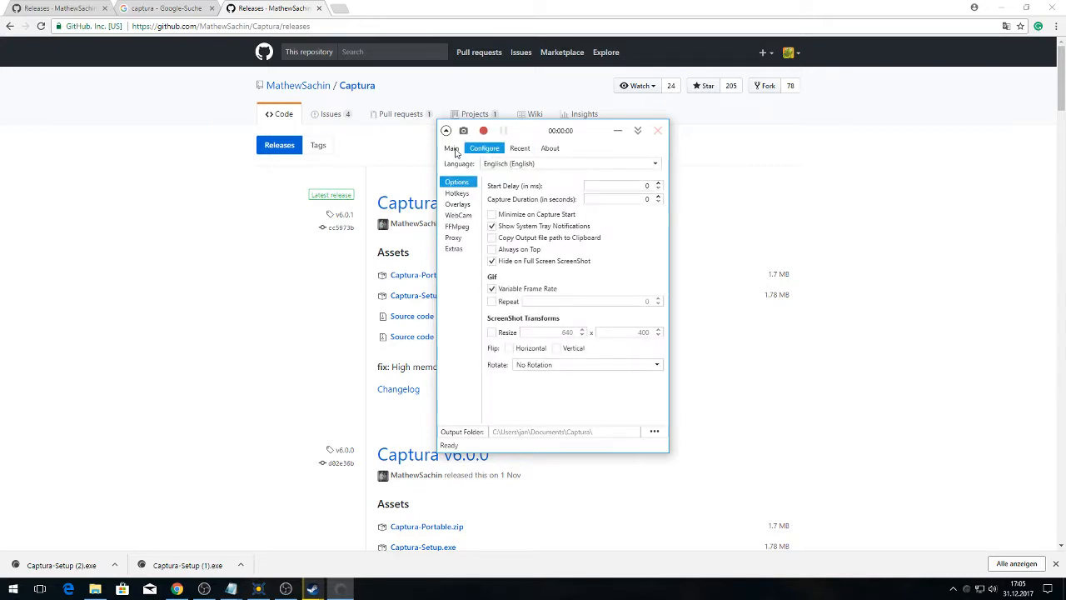
pyautogui.click(451, 148)
pyautogui.click(484, 148)
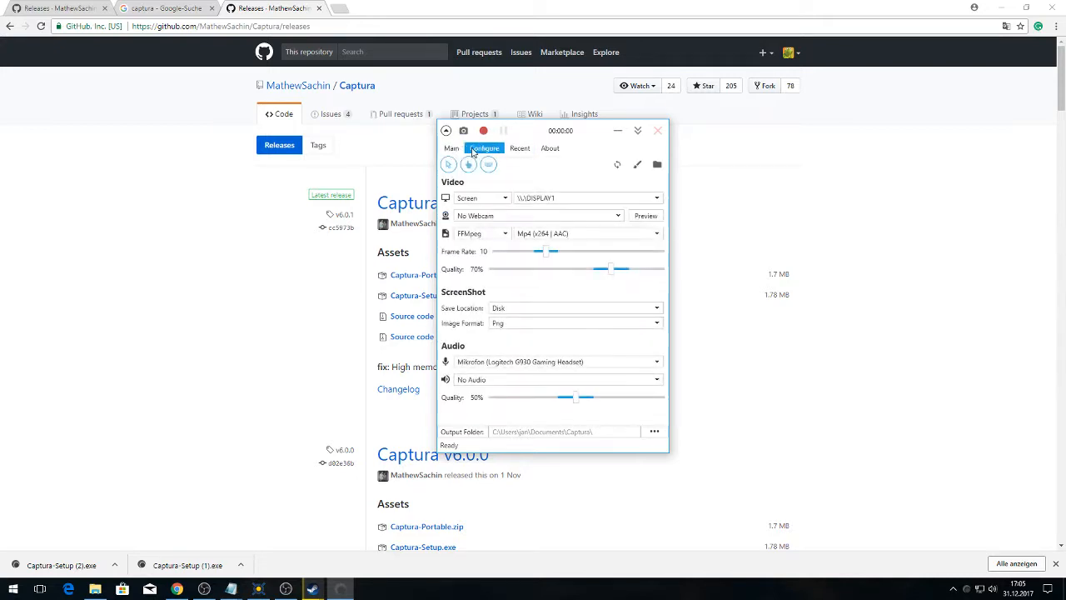
pyautogui.click(522, 150)
pyautogui.click(550, 148)
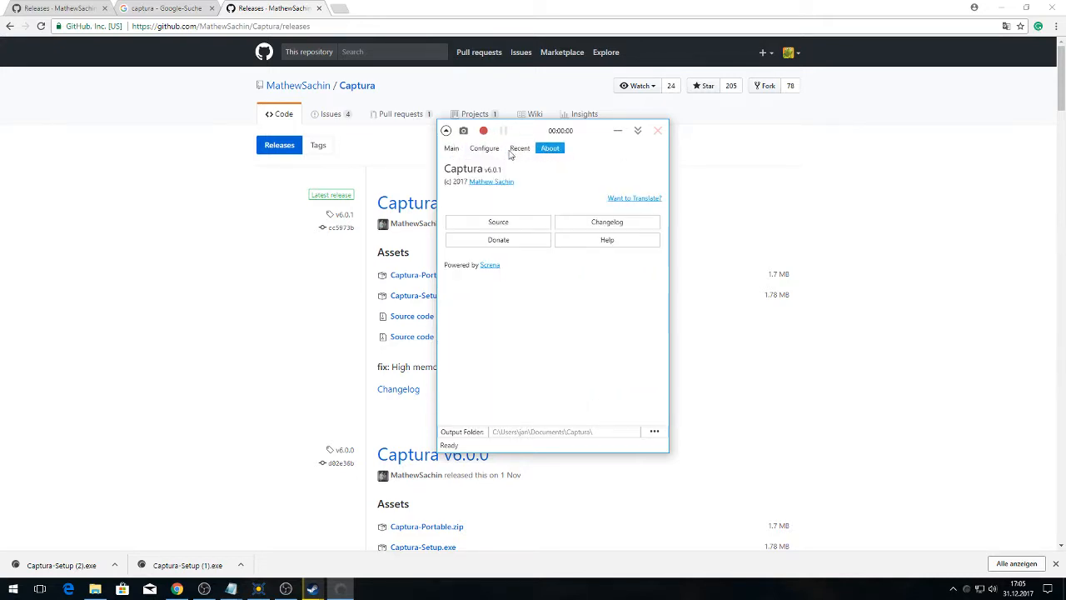
pyautogui.click(456, 150)
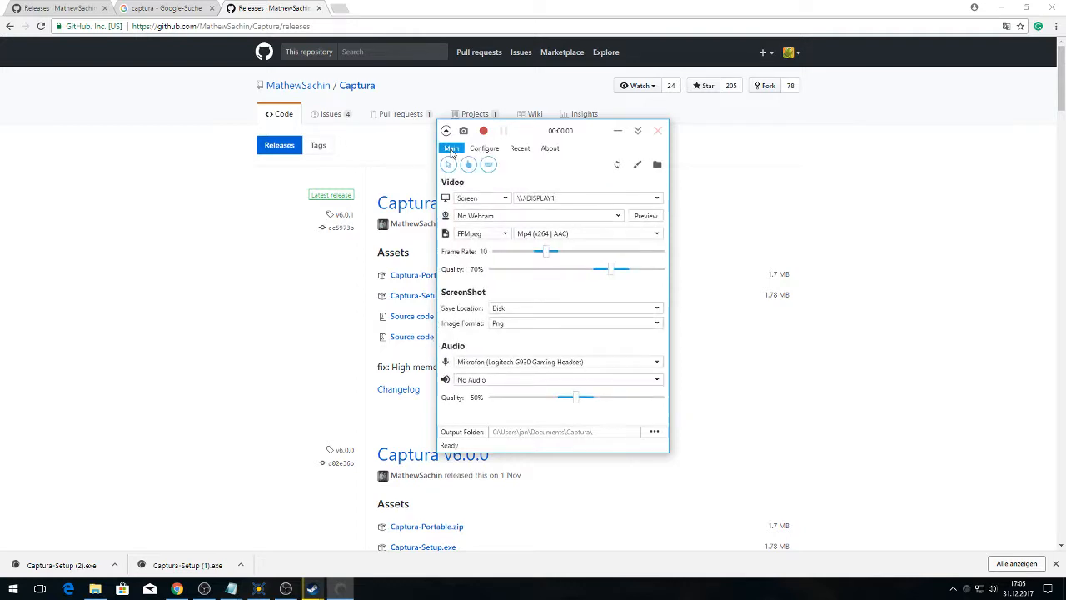
# View the FFMpeg settings and its downloader in Captura's configuration, closing the downloader without starting a download.
pyautogui.click(482, 151)
pyautogui.click(456, 228)
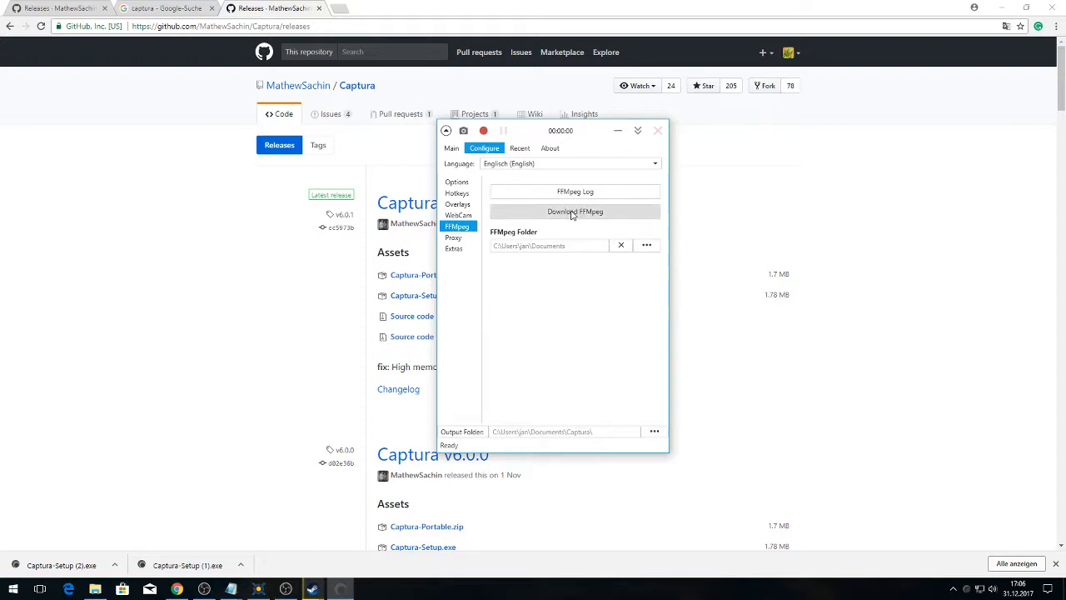
pyautogui.click(452, 149)
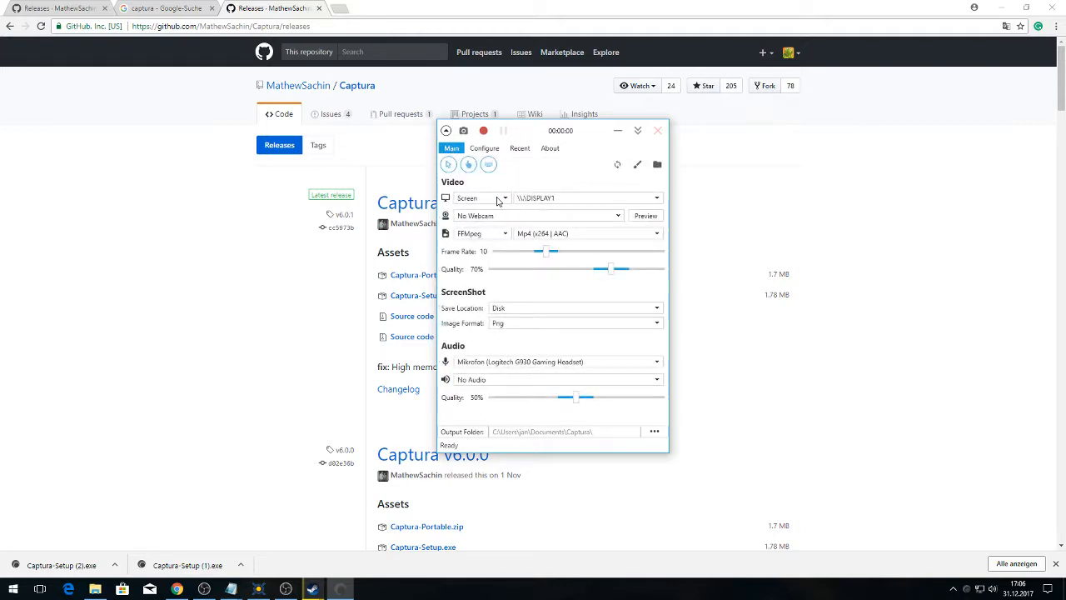
pyautogui.click(484, 148)
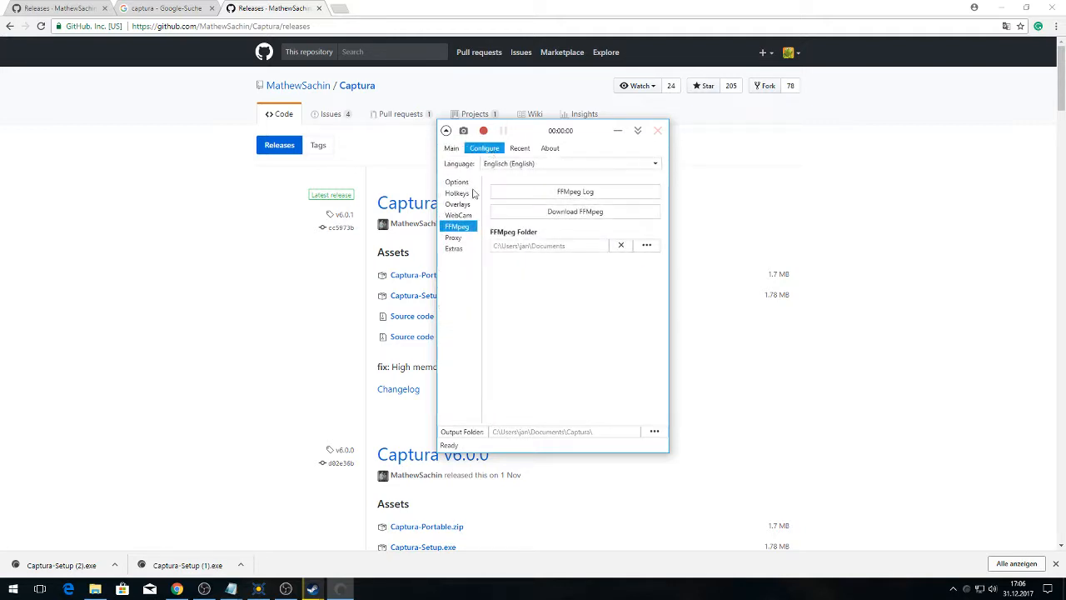
pyautogui.click(585, 214)
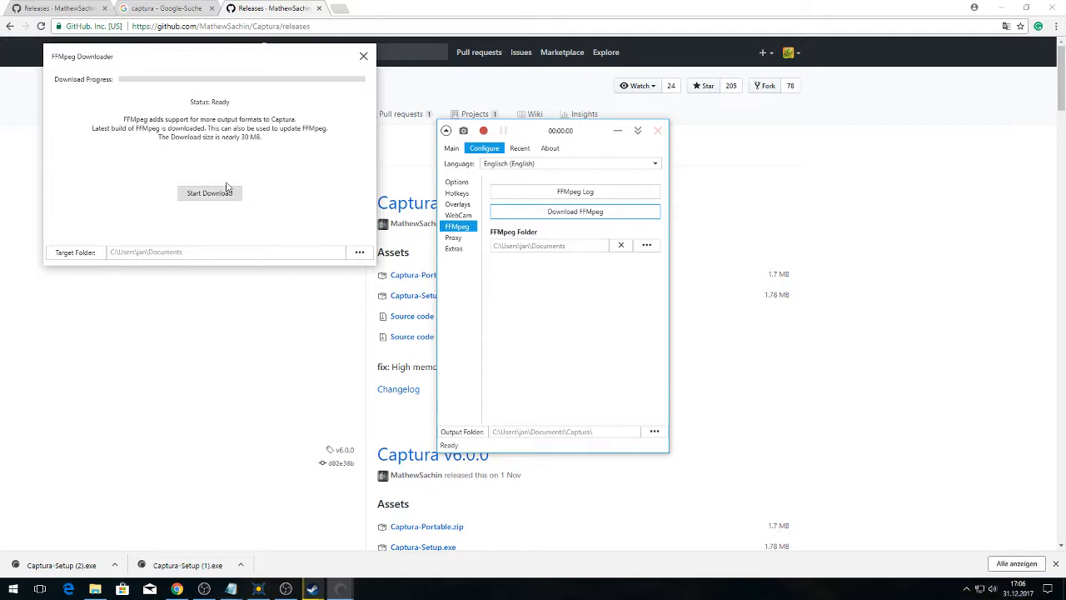
pyautogui.click(364, 58)
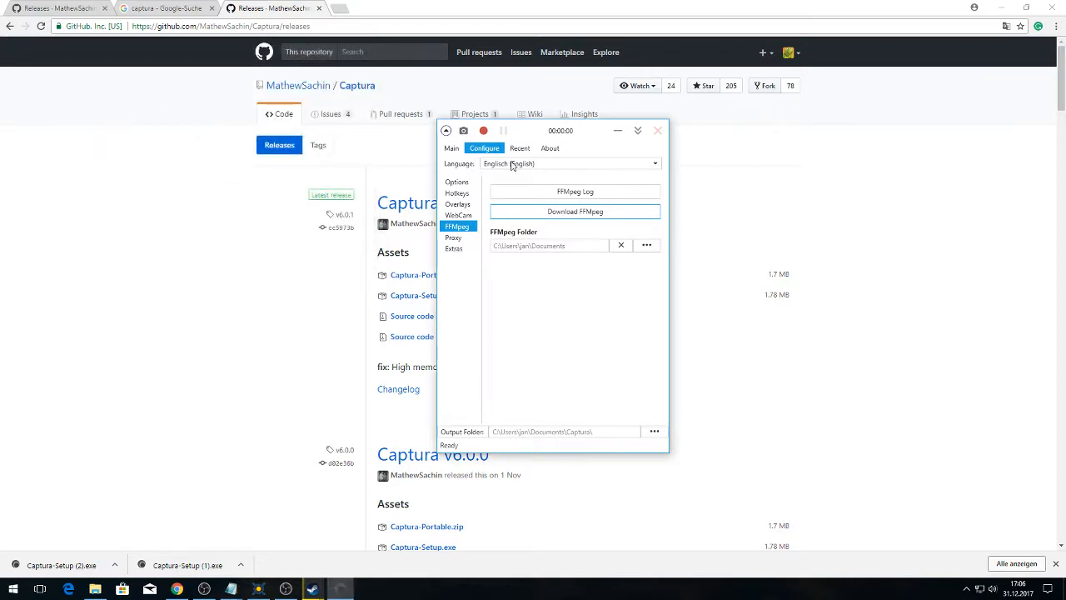
# Set the video source to Screen on DISPLAY1 and keep the webcam choice at No Webcam.
pyautogui.click(451, 150)
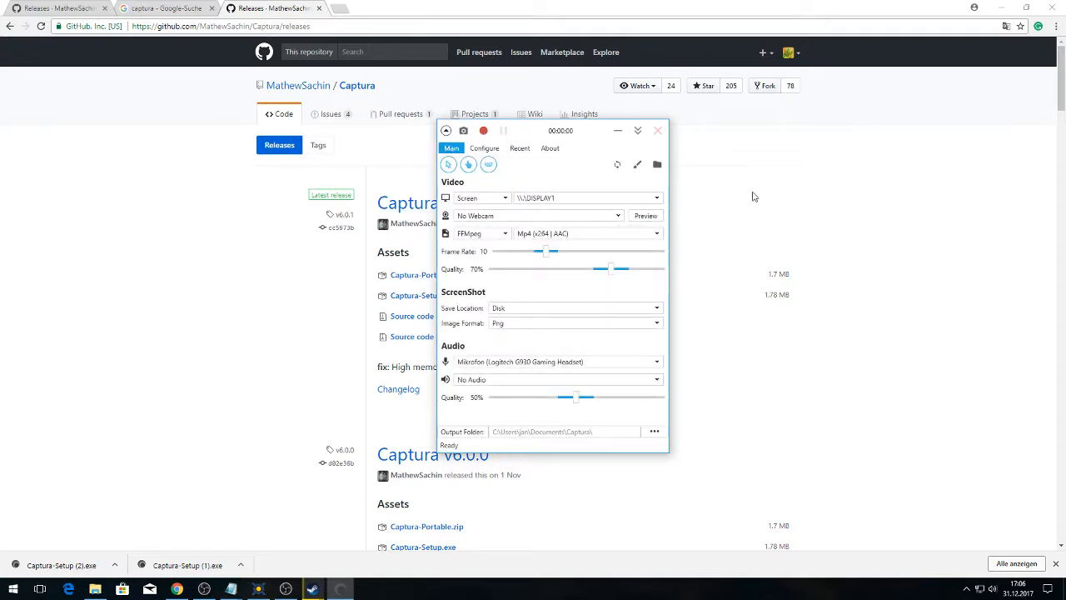
pyautogui.click(492, 240)
pyautogui.click(492, 240)
pyautogui.click(496, 197)
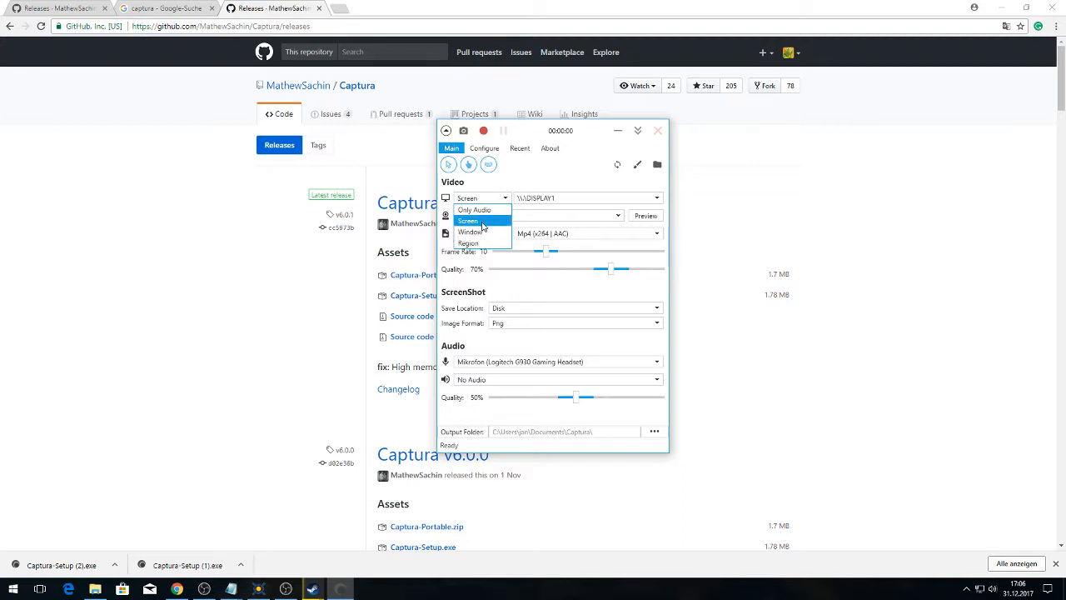
pyautogui.click(486, 220)
pyautogui.click(573, 200)
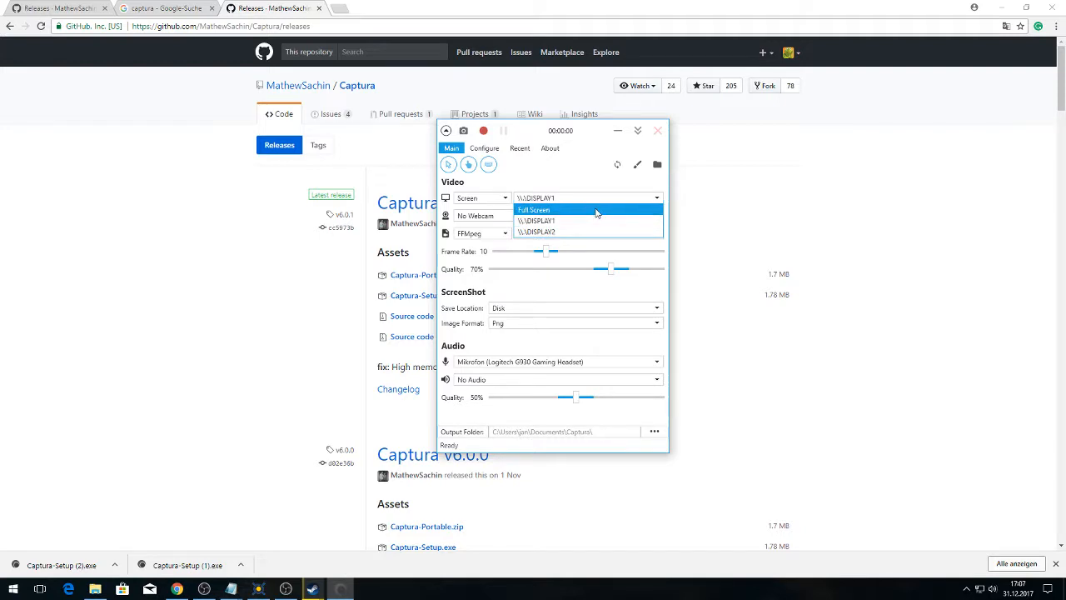
pyautogui.click(589, 203)
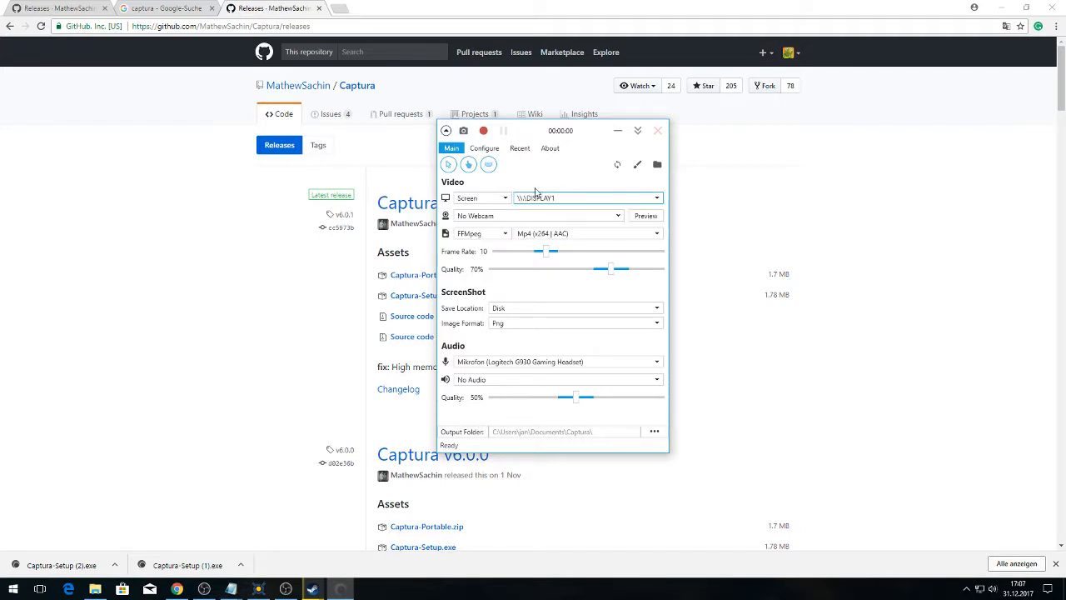
pyautogui.click(620, 217)
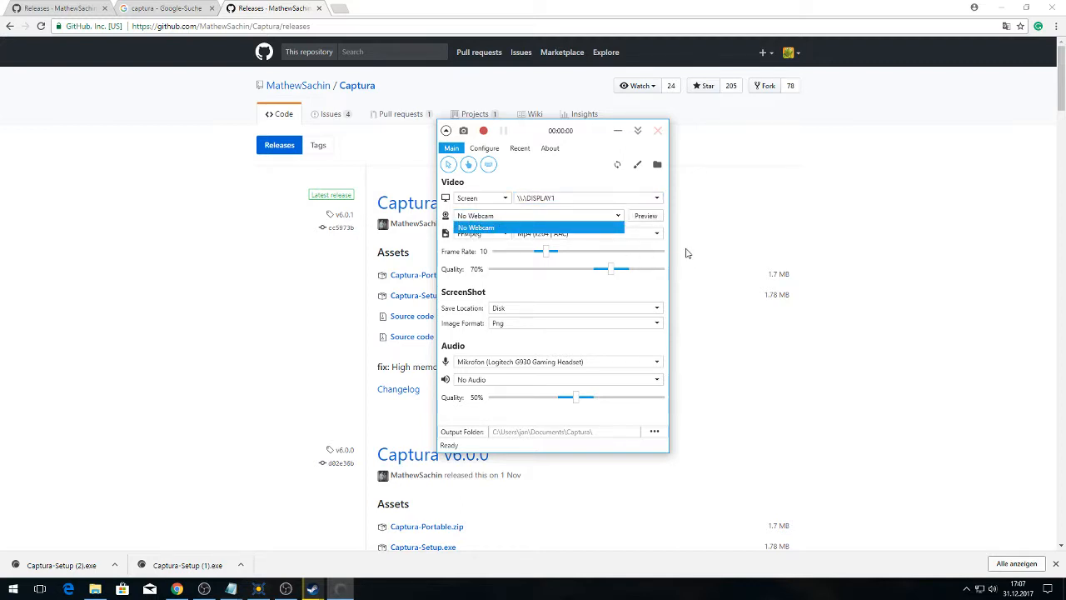
pyautogui.click(622, 228)
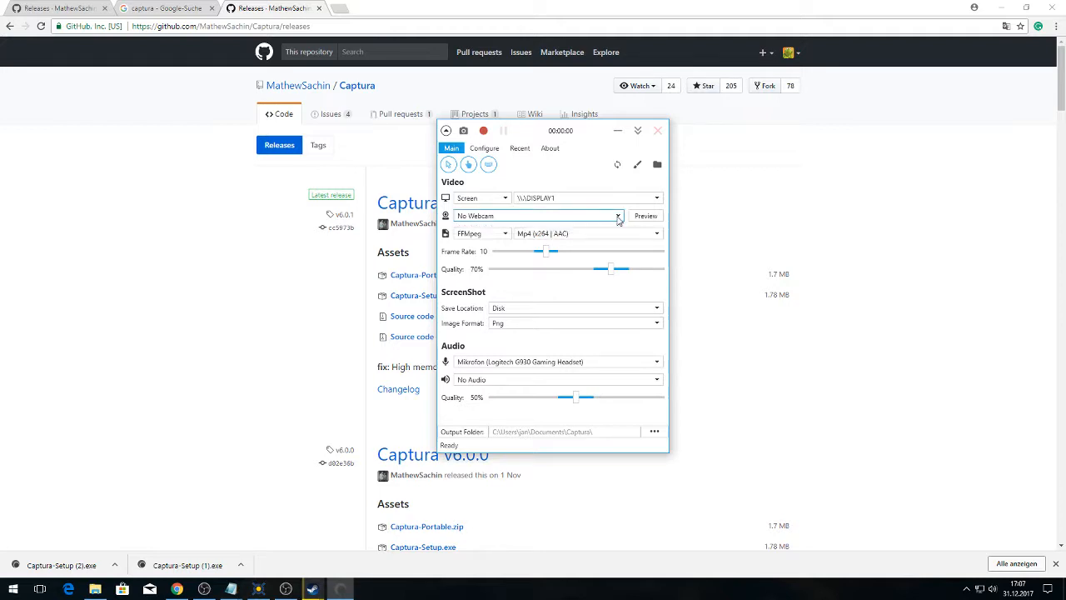
# Choose FFMpeg as the video encoder with the Mp4 (x264 | AAC) output format.
pyautogui.click(504, 235)
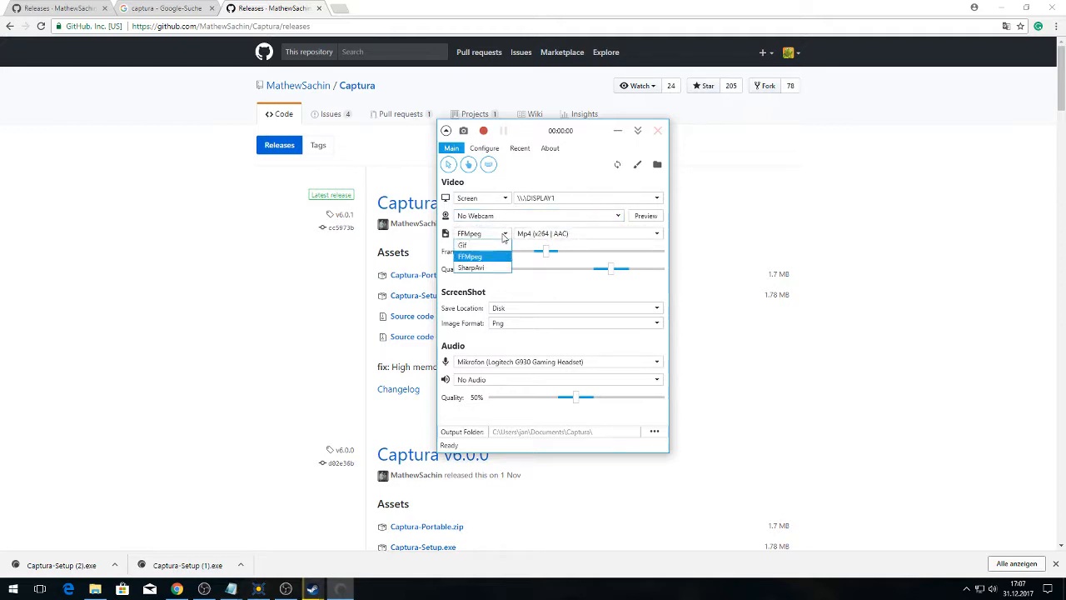
pyautogui.click(493, 251)
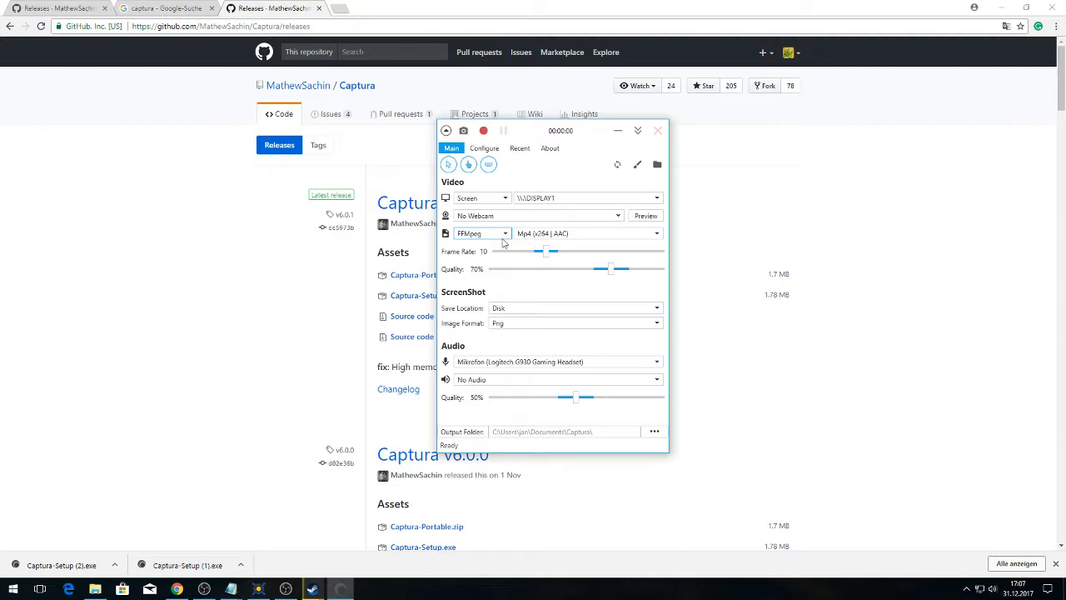
pyautogui.click(557, 236)
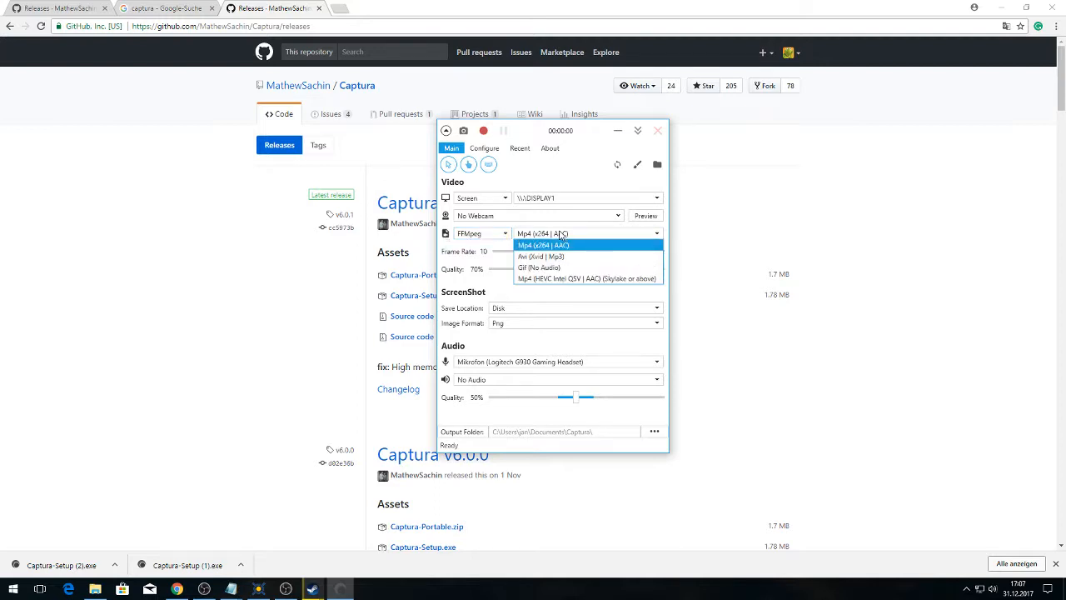
pyautogui.click(580, 245)
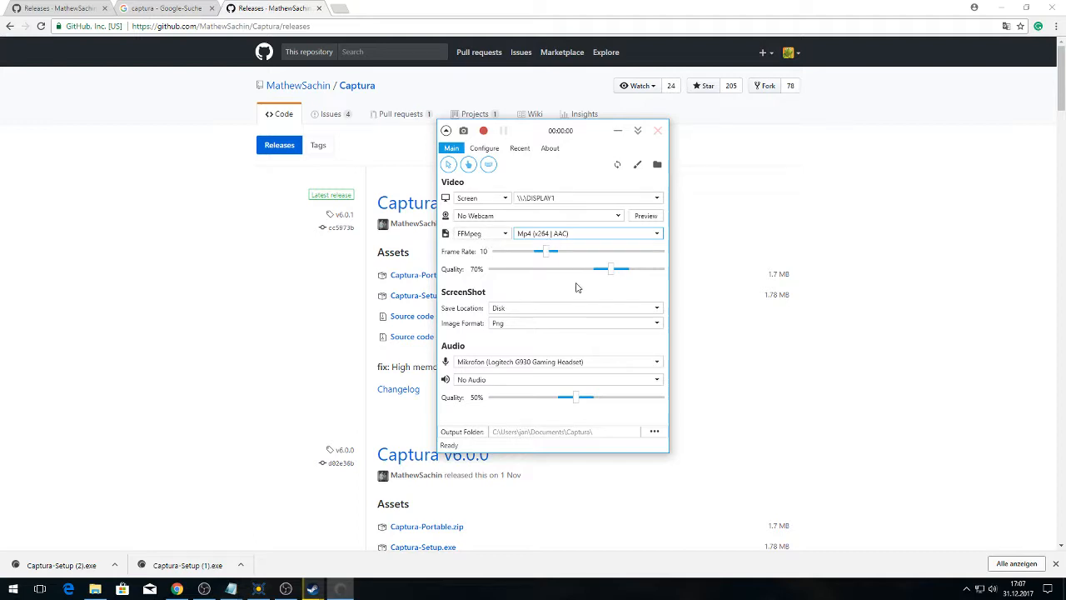
pyautogui.click(582, 236)
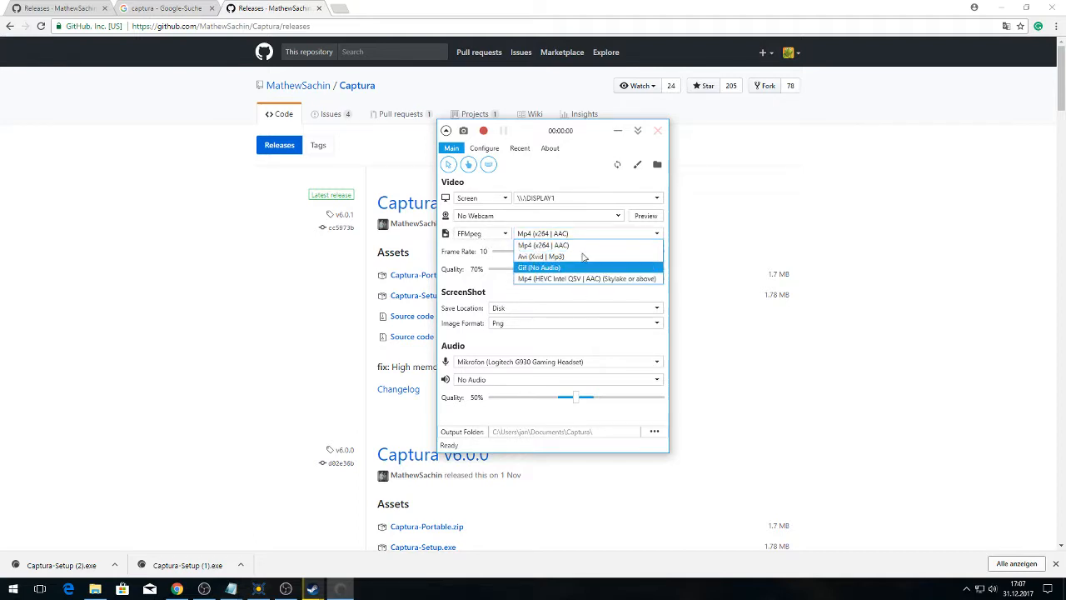
pyautogui.click(583, 246)
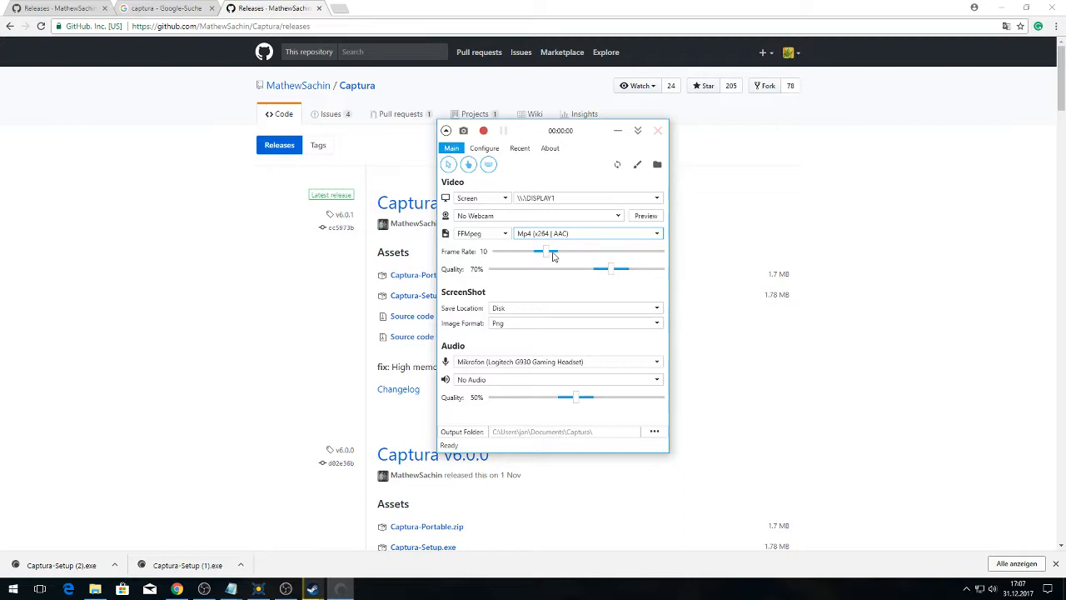
# Set the video frame rate to 30 and keep the Logitech G930 headset microphone with No Audio as the speaker source.
pyautogui.moveTo(552, 252); pyautogui.dragTo(689, 252)
pyautogui.moveTo(666, 253); pyautogui.dragTo(704, 254)
pyautogui.click(634, 367)
pyautogui.click(635, 364)
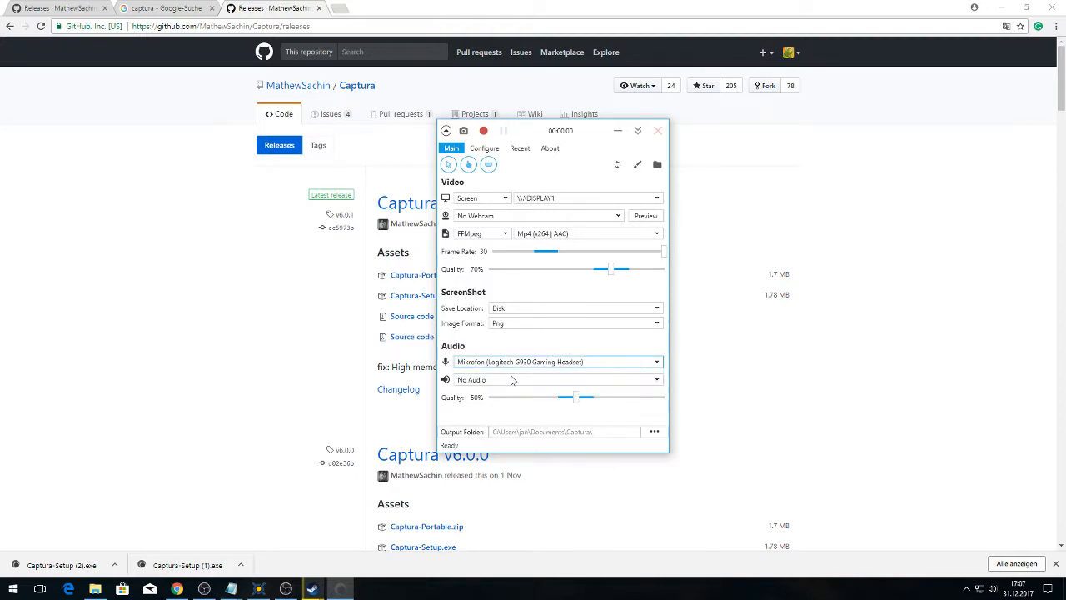
pyautogui.click(603, 383)
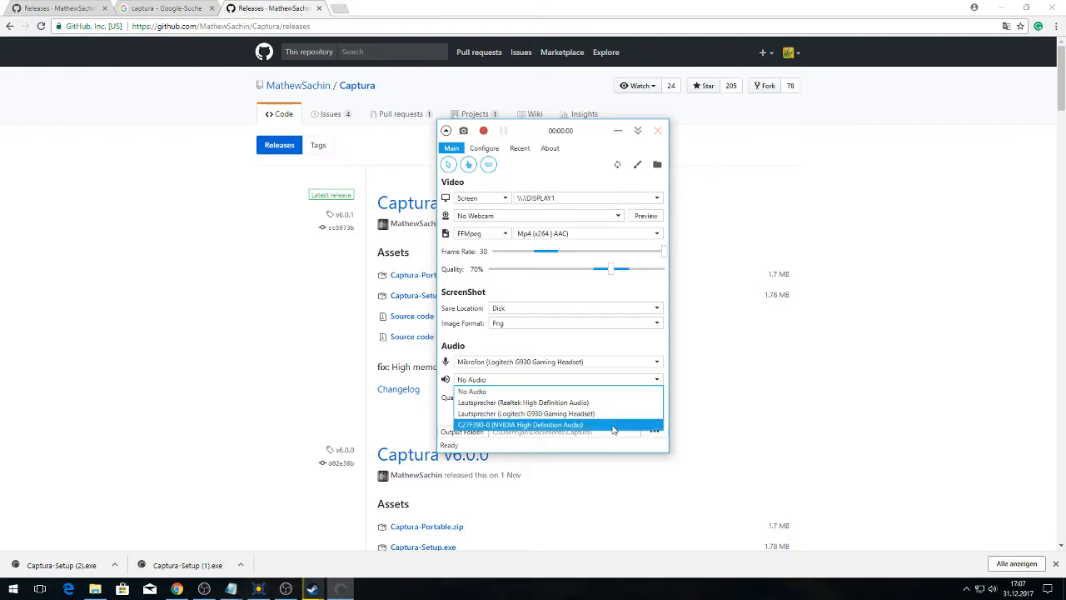
pyautogui.click(656, 379)
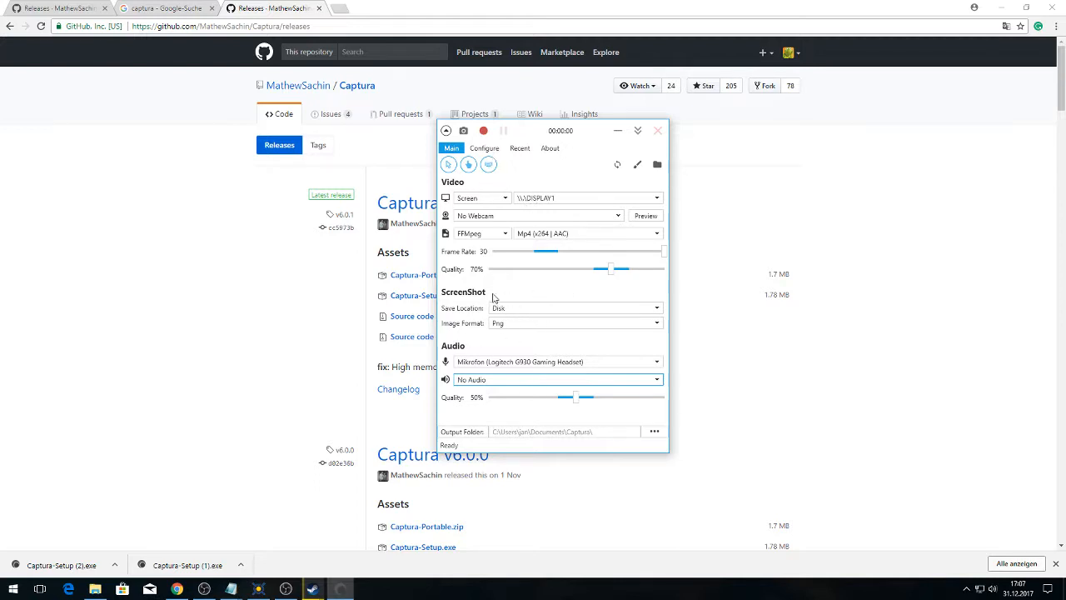
# Look through Captura's configuration sections: Options, Hotkeys, Overlays, WebCam, FFMpeg, Proxy and Extras, ending back at Options.
pyautogui.click(491, 148)
pyautogui.click(457, 183)
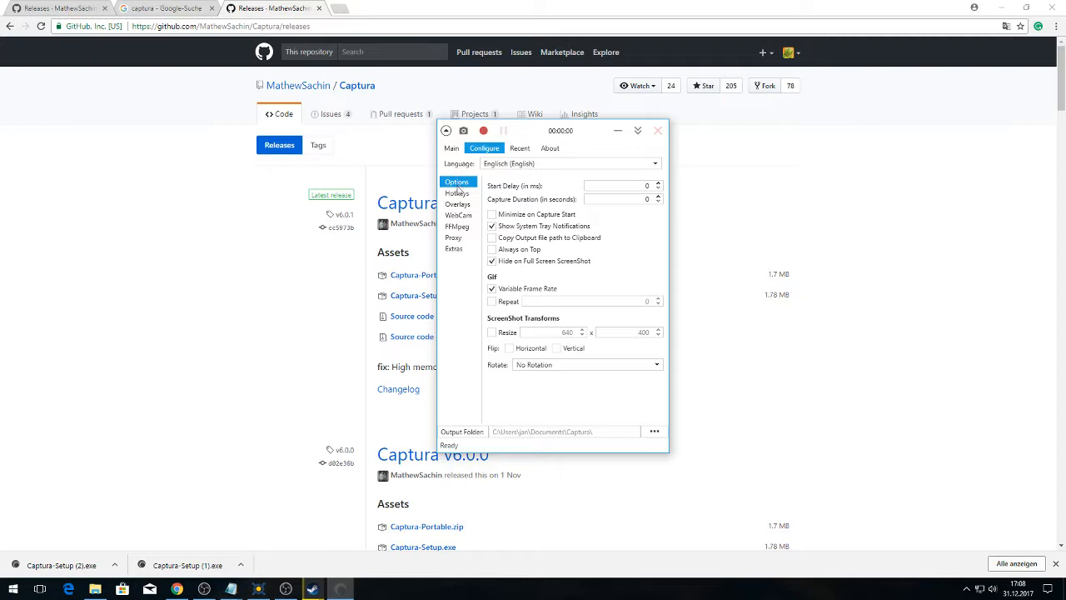
pyautogui.click(457, 192)
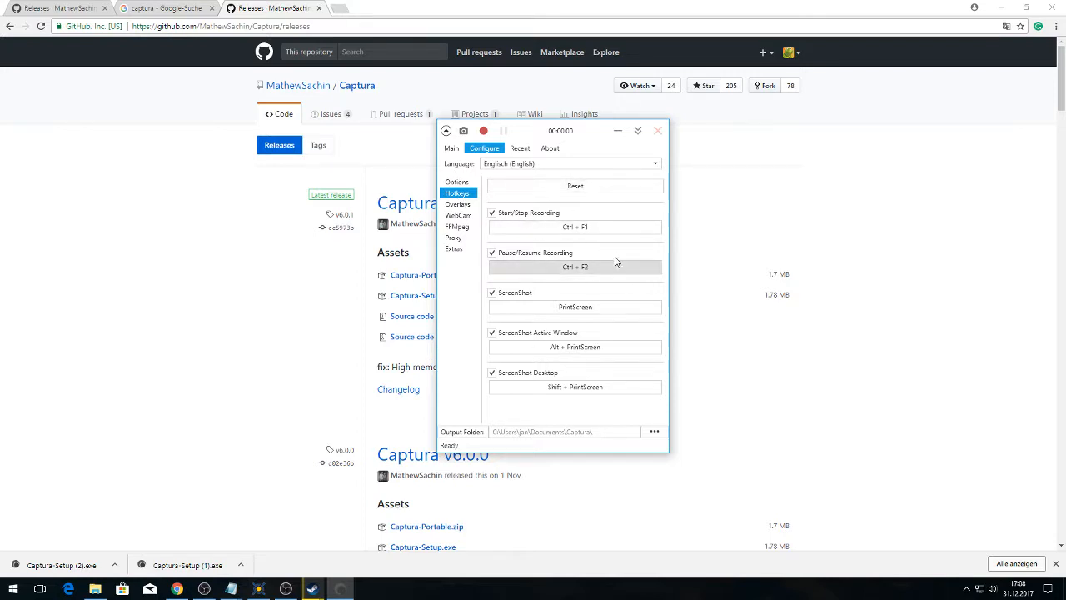
pyautogui.click(463, 207)
pyautogui.click(460, 215)
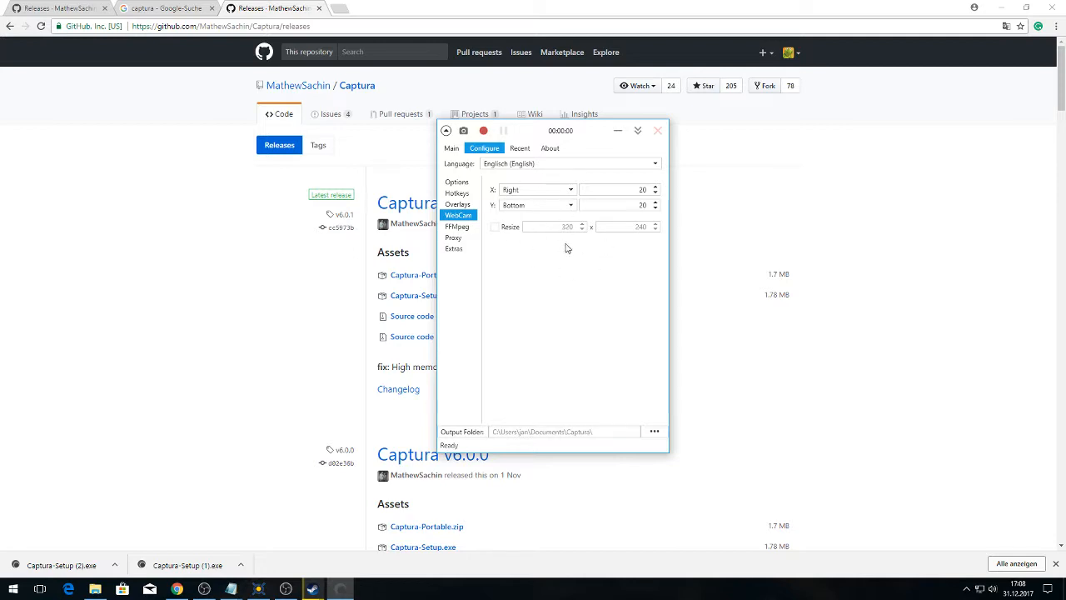
pyautogui.click(461, 229)
pyautogui.click(455, 238)
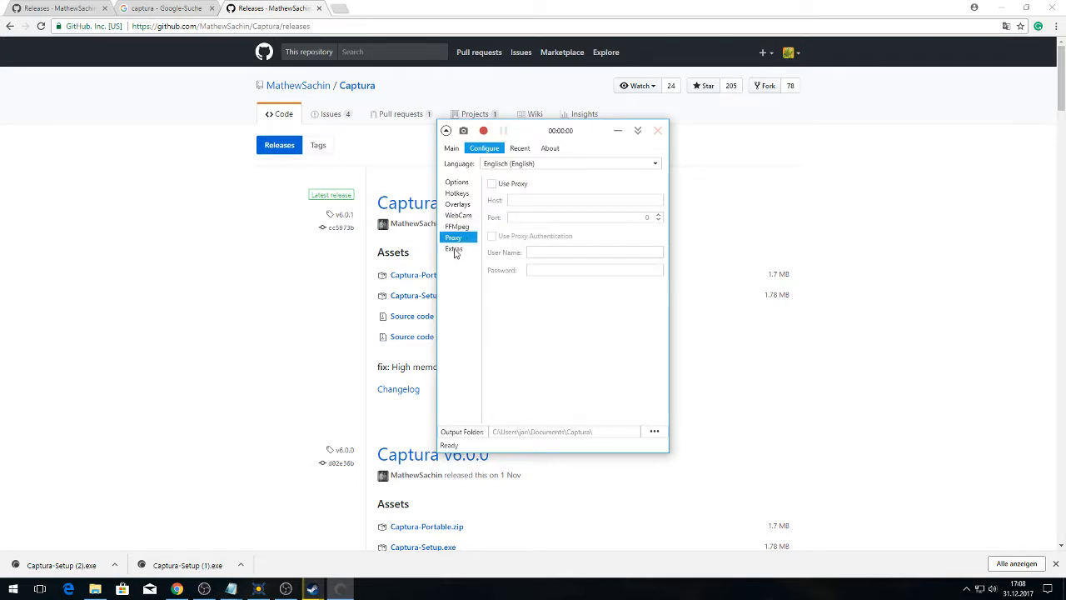
pyautogui.click(454, 250)
pyautogui.click(460, 183)
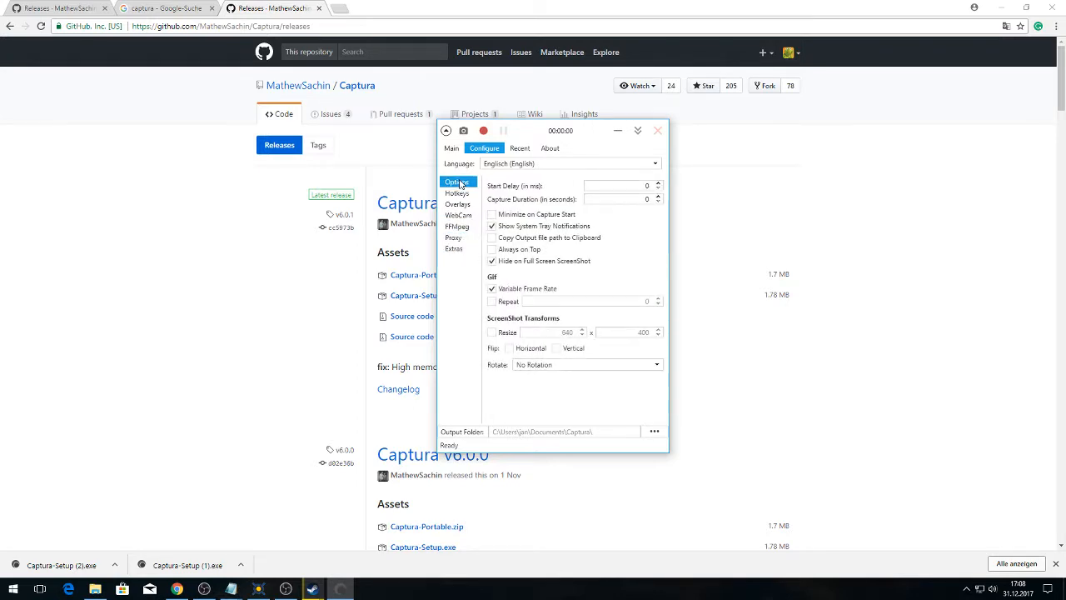
# View Captura's Recent and About pages and return to the Main recording settings.
pyautogui.click(525, 154)
pyautogui.click(551, 150)
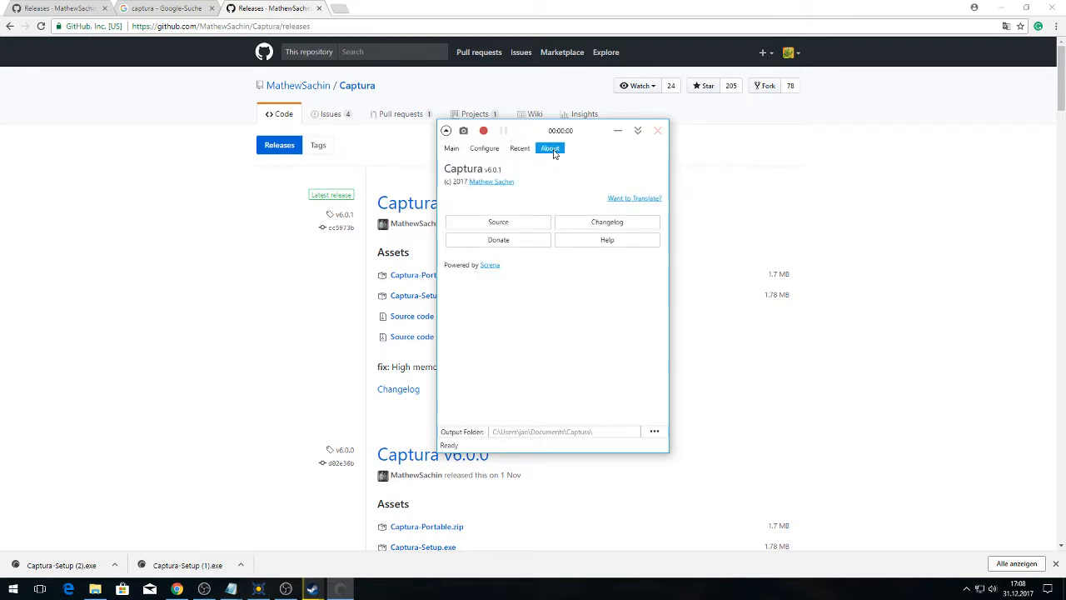
pyautogui.click(450, 150)
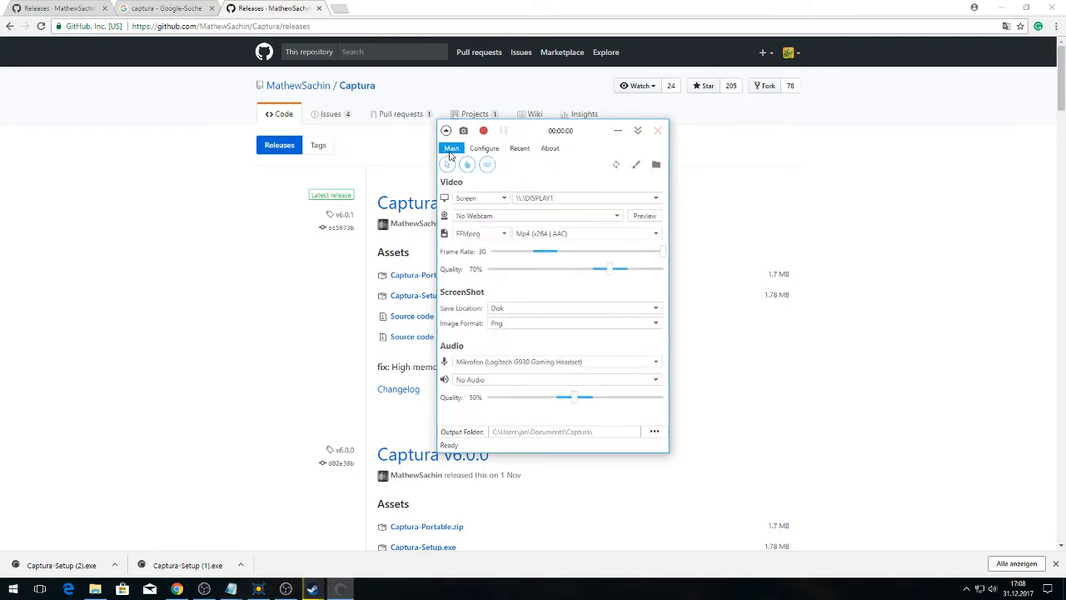